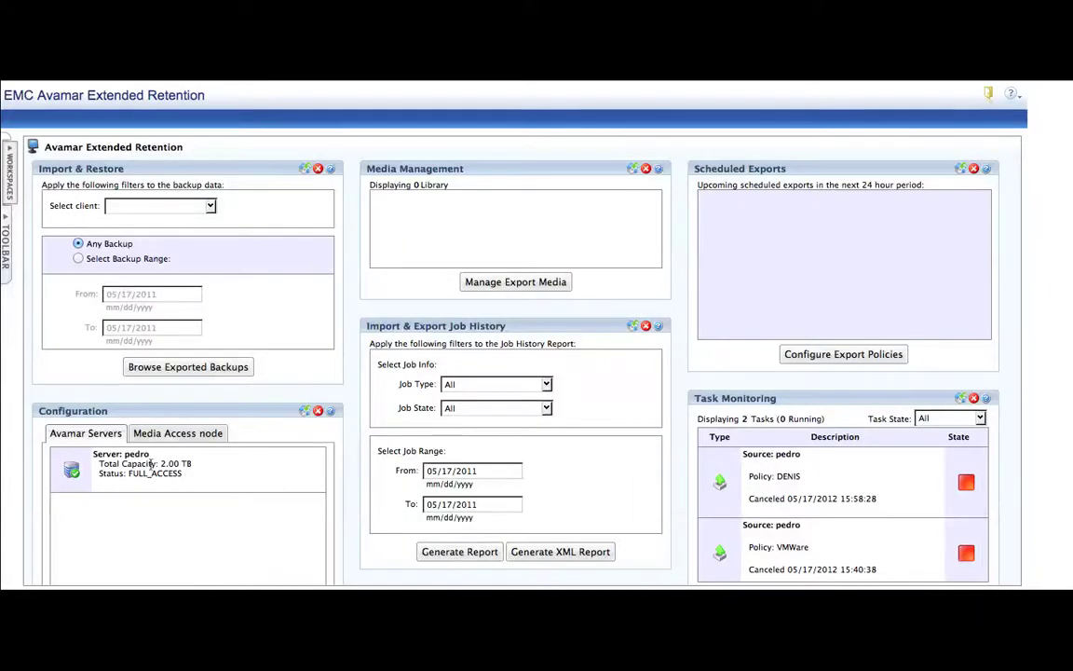
# Start a new export policy for the Avamar server pedro in Export Policy Management.
pyautogui.click(147, 435)
pyautogui.click(106, 436)
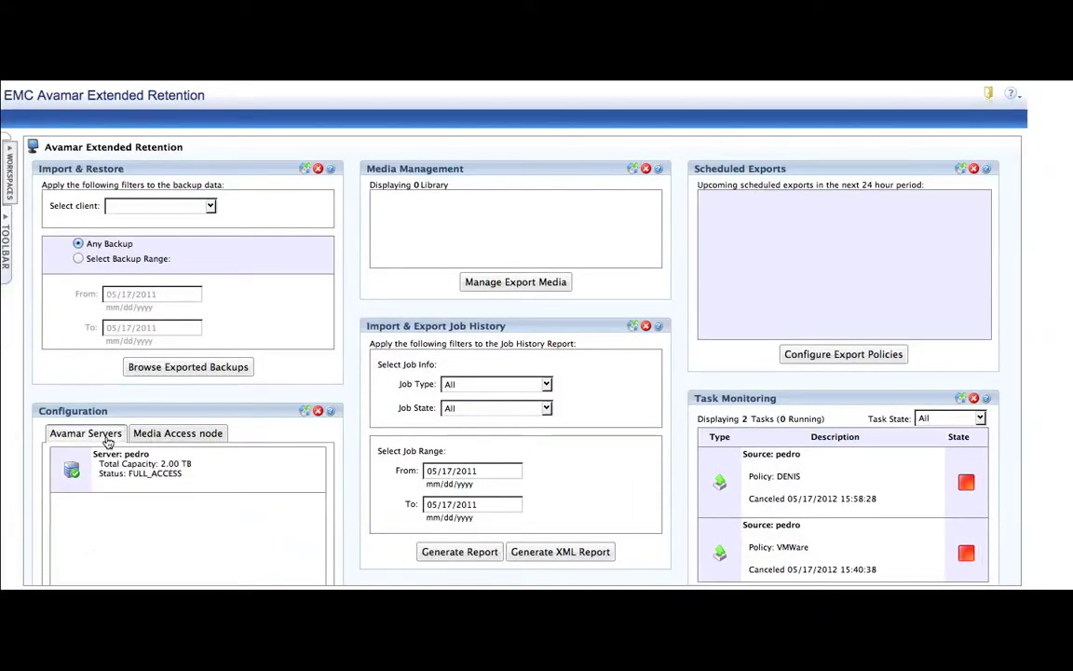
pyautogui.click(816, 355)
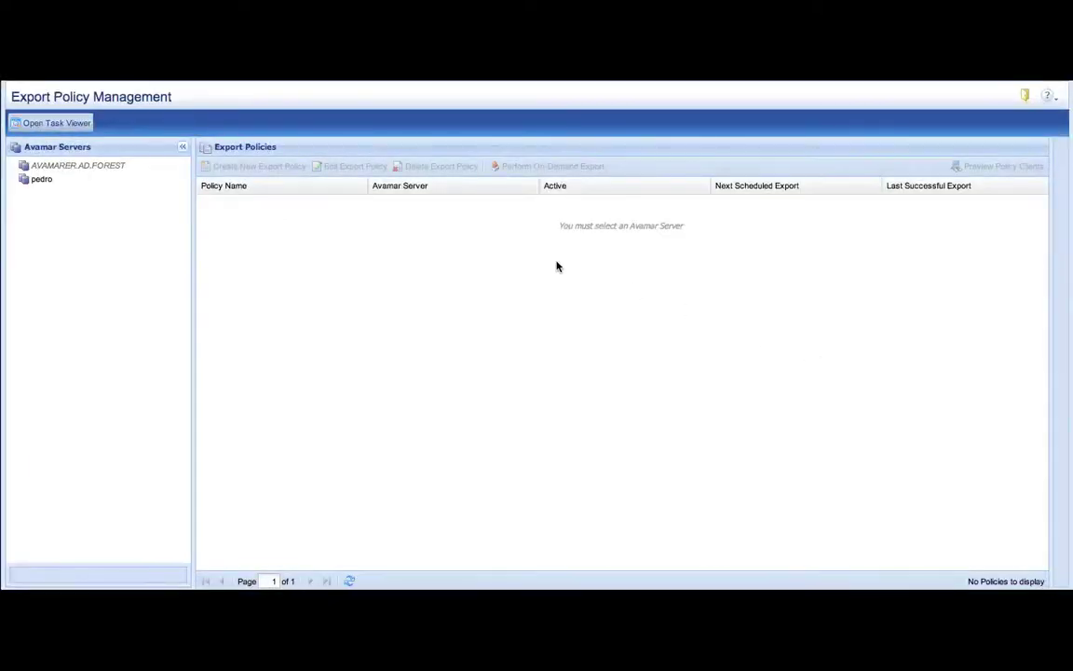
pyautogui.click(42, 181)
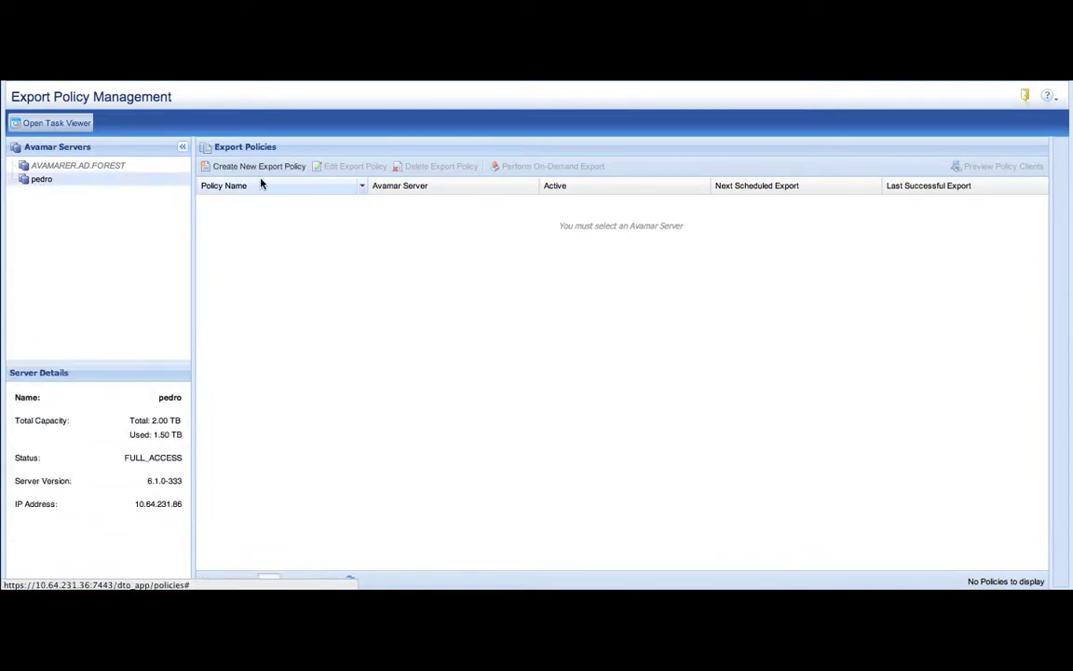
pyautogui.click(265, 170)
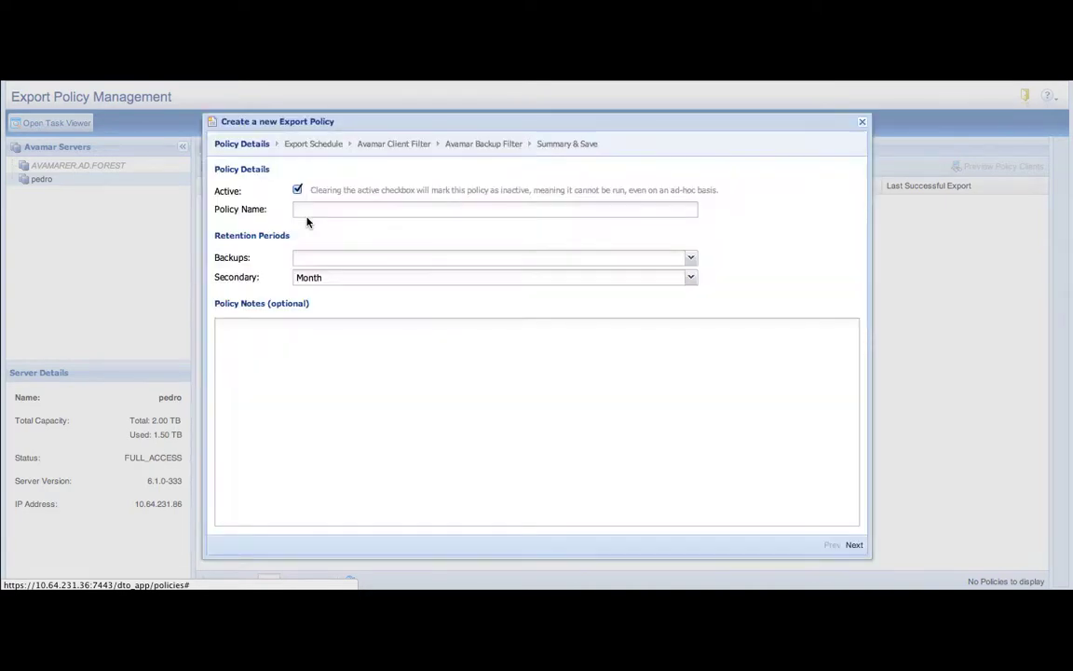
# Name the export policy DENIS and set both the Backups and Secondary retention periods to Year.
pyautogui.click(312, 210)
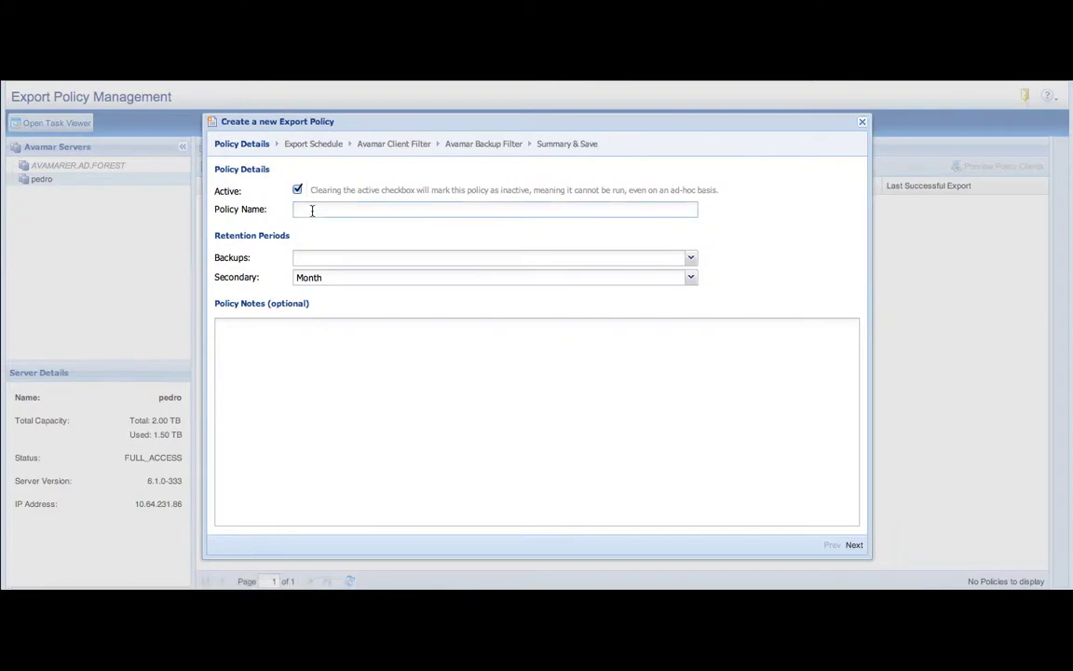
pyautogui.write('DENIS')
pyautogui.click(690, 258)
pyautogui.click(309, 364)
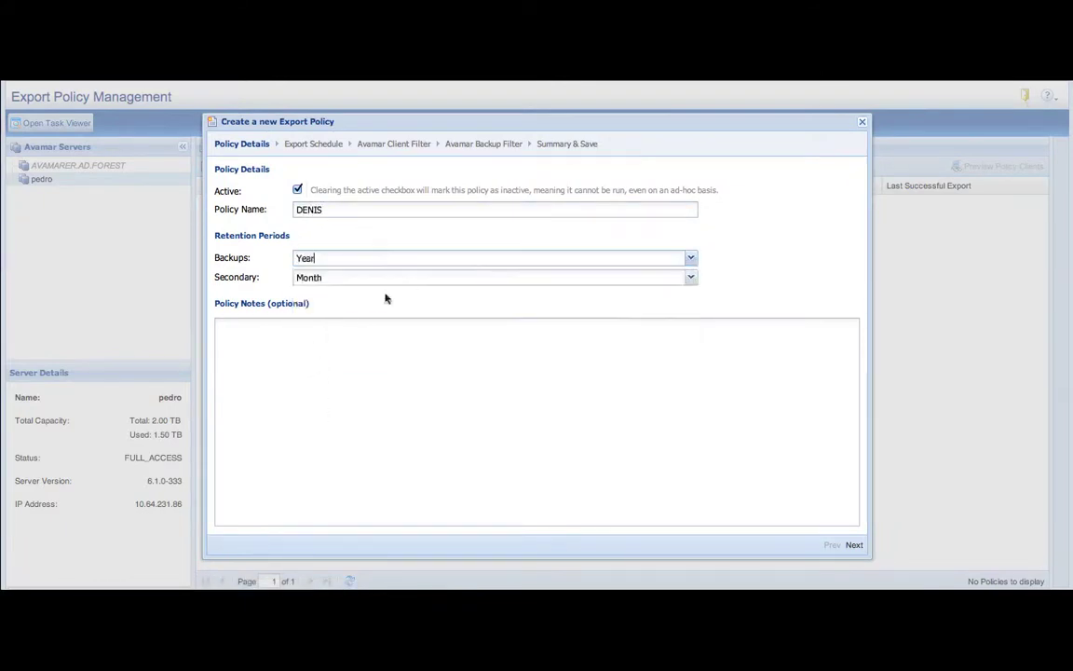
pyautogui.click(690, 278)
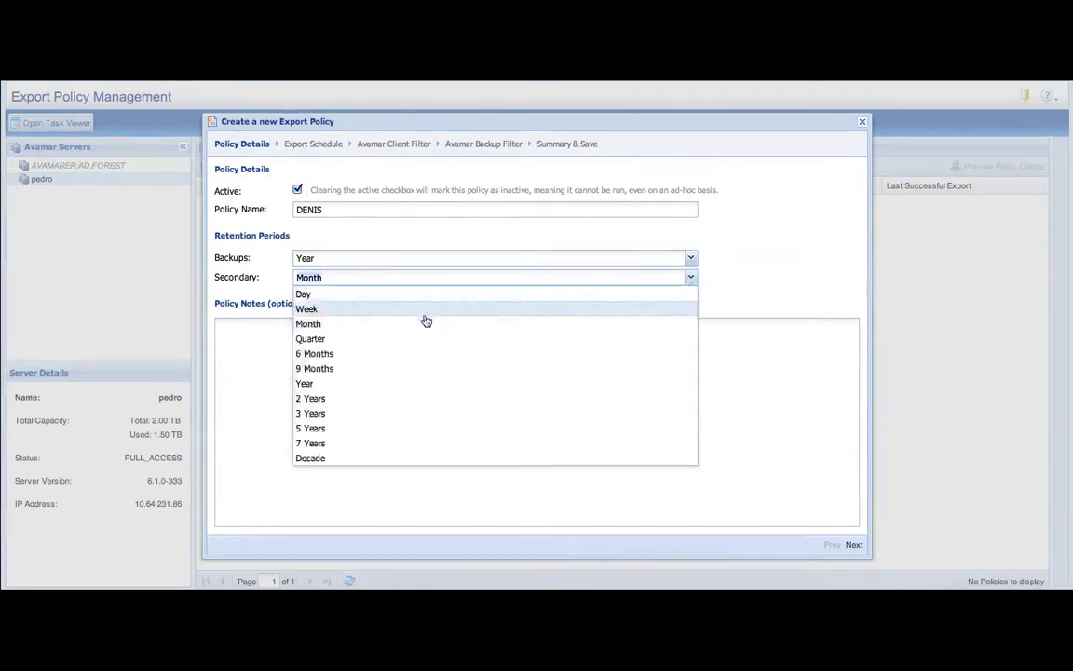
pyautogui.click(361, 384)
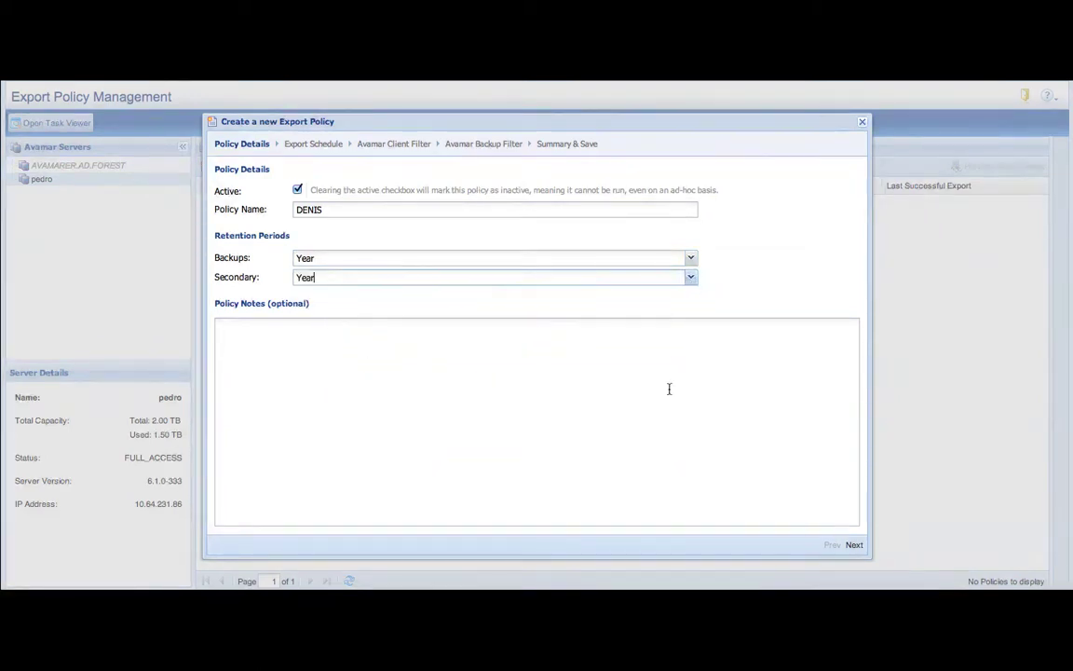
pyautogui.click(854, 544)
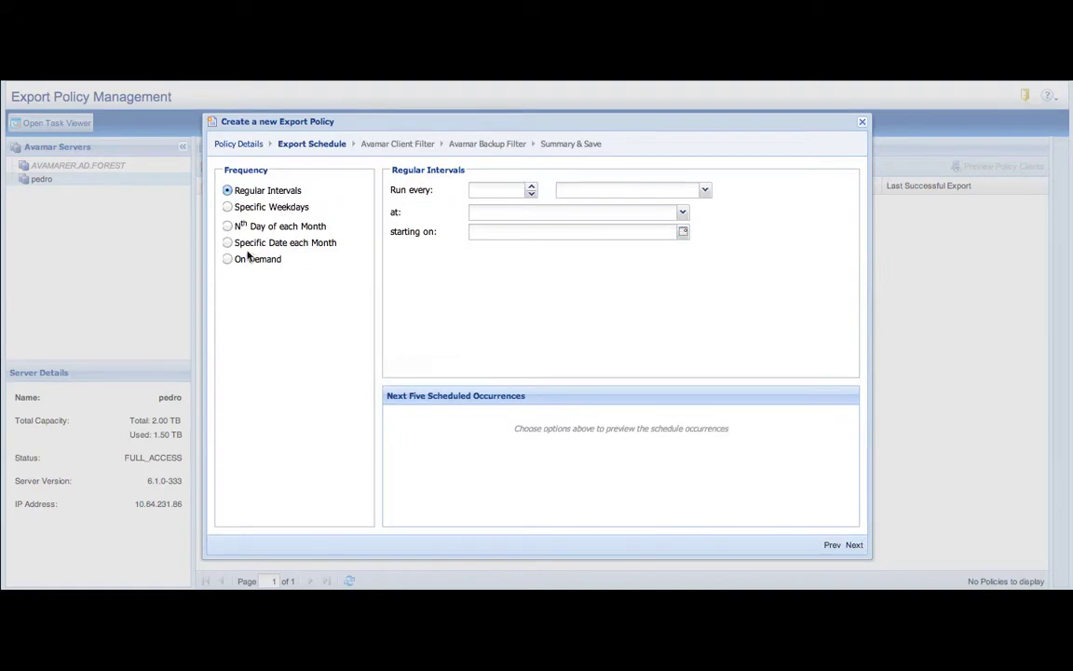
# Go through the schedule frequency options and set the export policy to run On Demand.
pyautogui.click(228, 207)
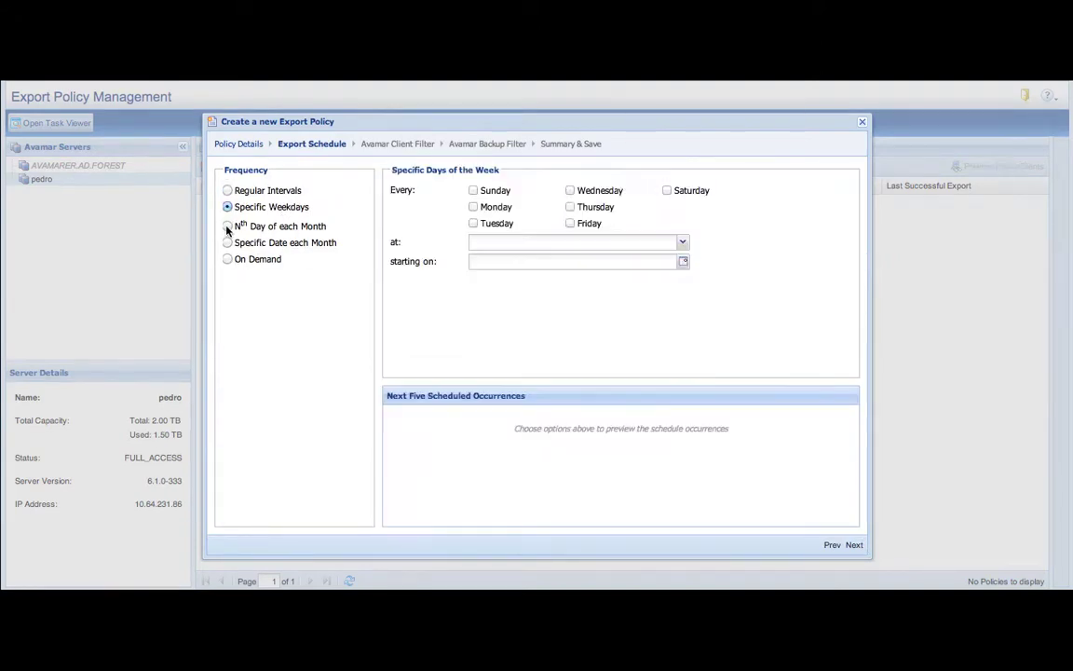
pyautogui.click(227, 227)
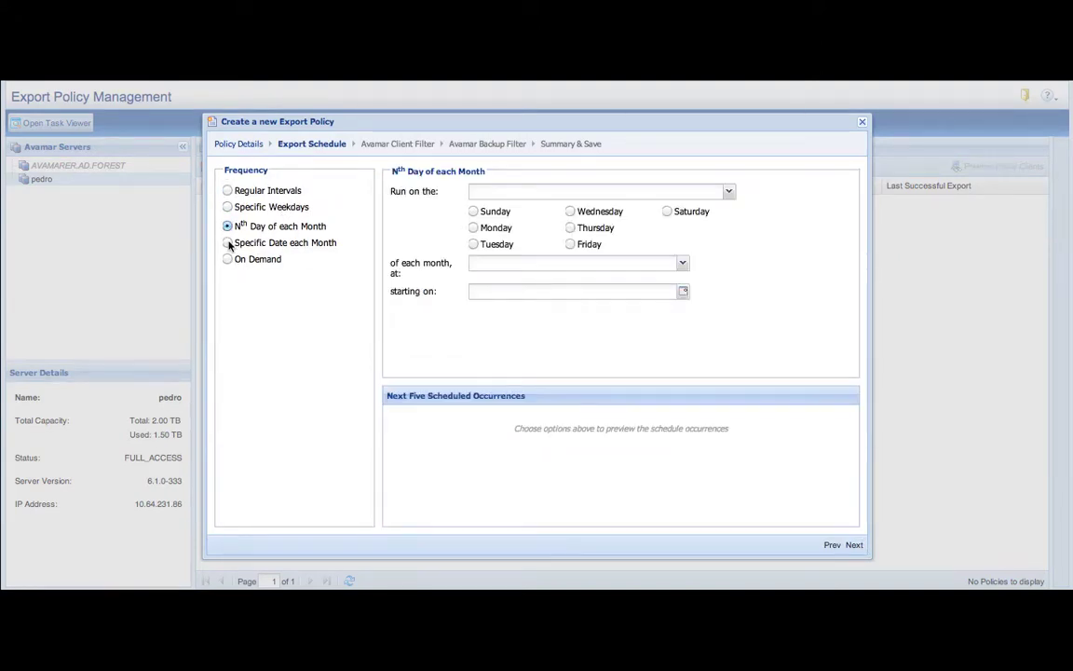
pyautogui.click(228, 243)
pyautogui.click(228, 260)
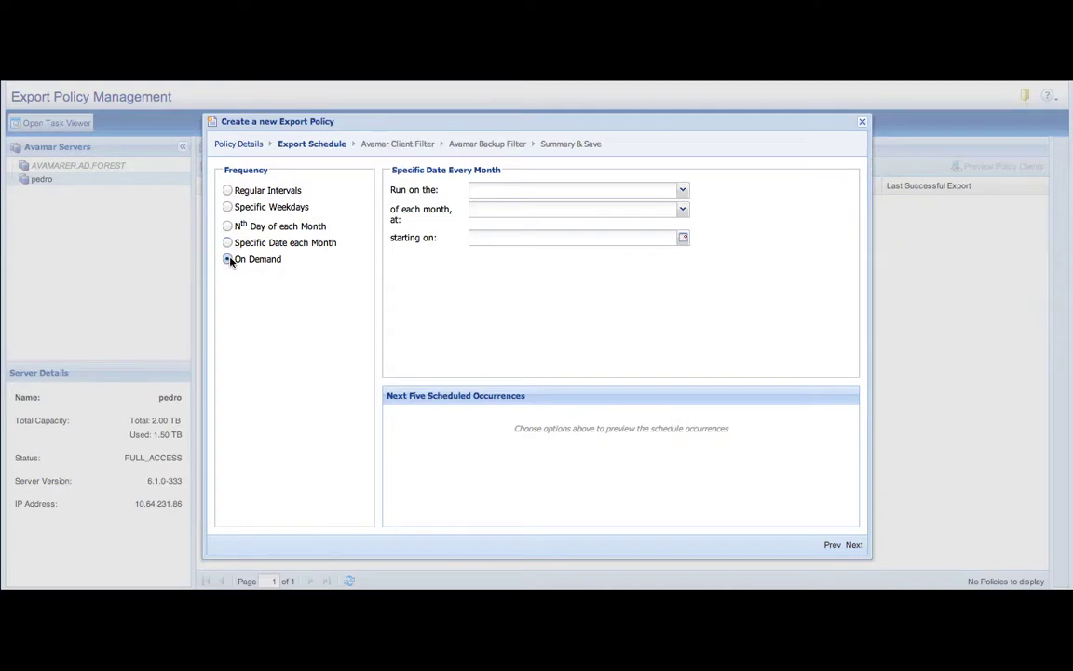
pyautogui.click(854, 545)
# Create a client filter that explicitly includes deniss-macbook-air.local from the /clients domain.
pyautogui.click(257, 168)
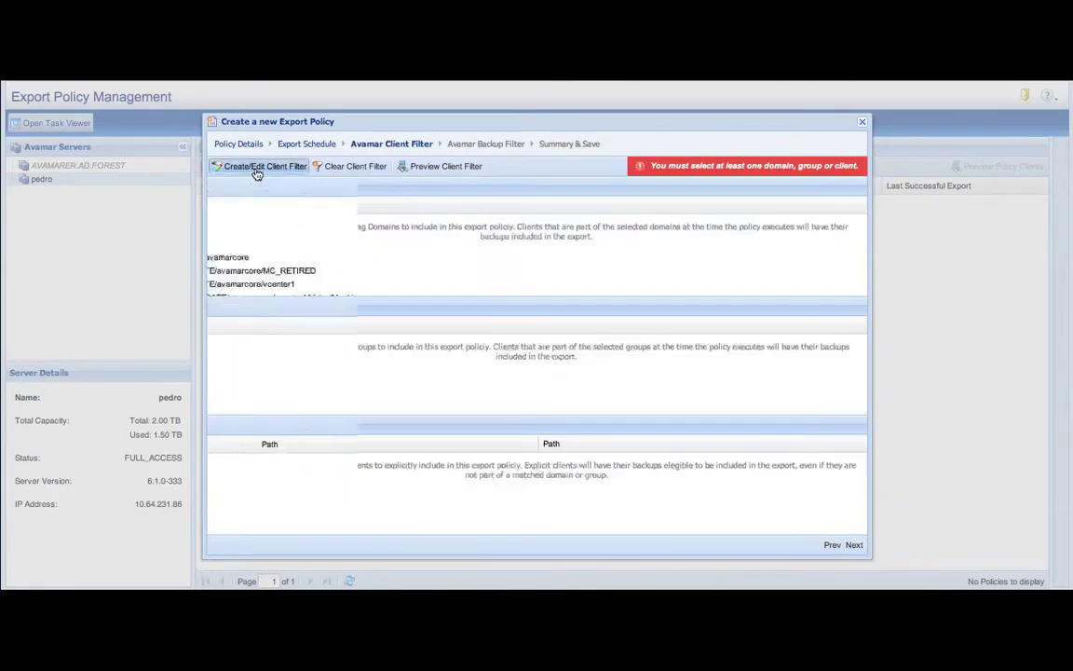
pyautogui.scroll(-5, 239, 251)
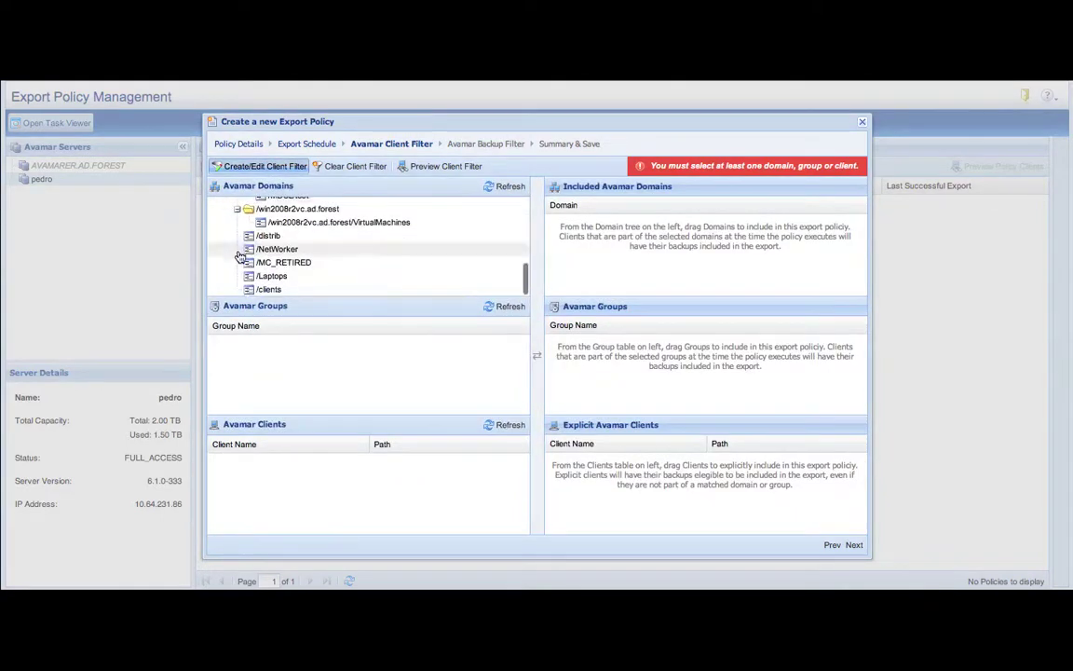
pyautogui.click(265, 290)
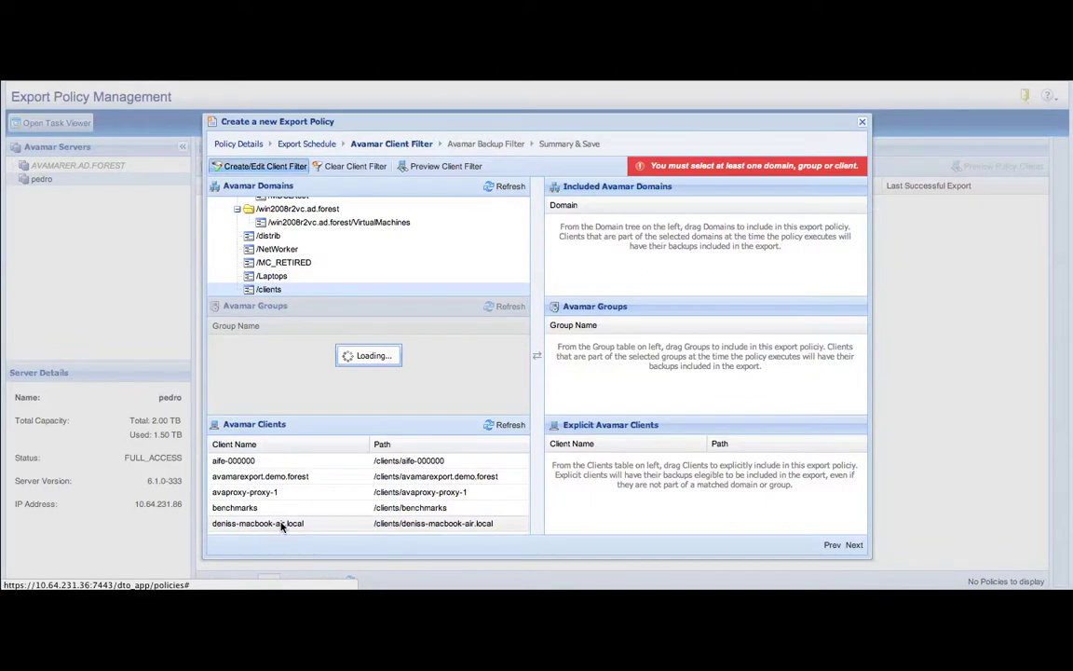
pyautogui.moveTo(281, 526); pyautogui.dragTo(604, 496)
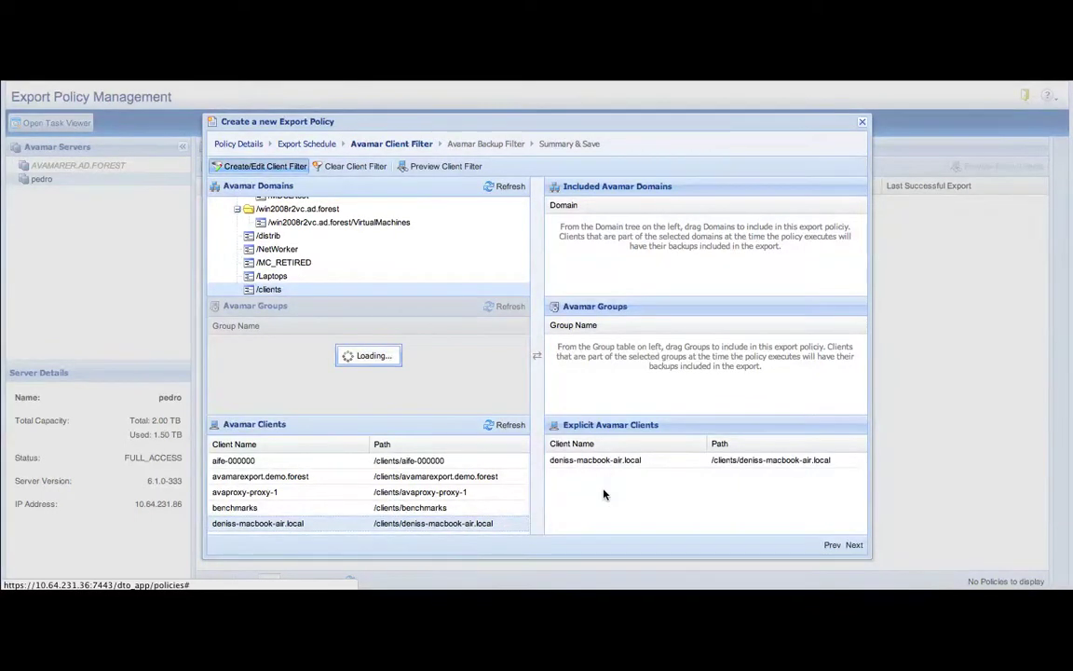
pyautogui.click(854, 546)
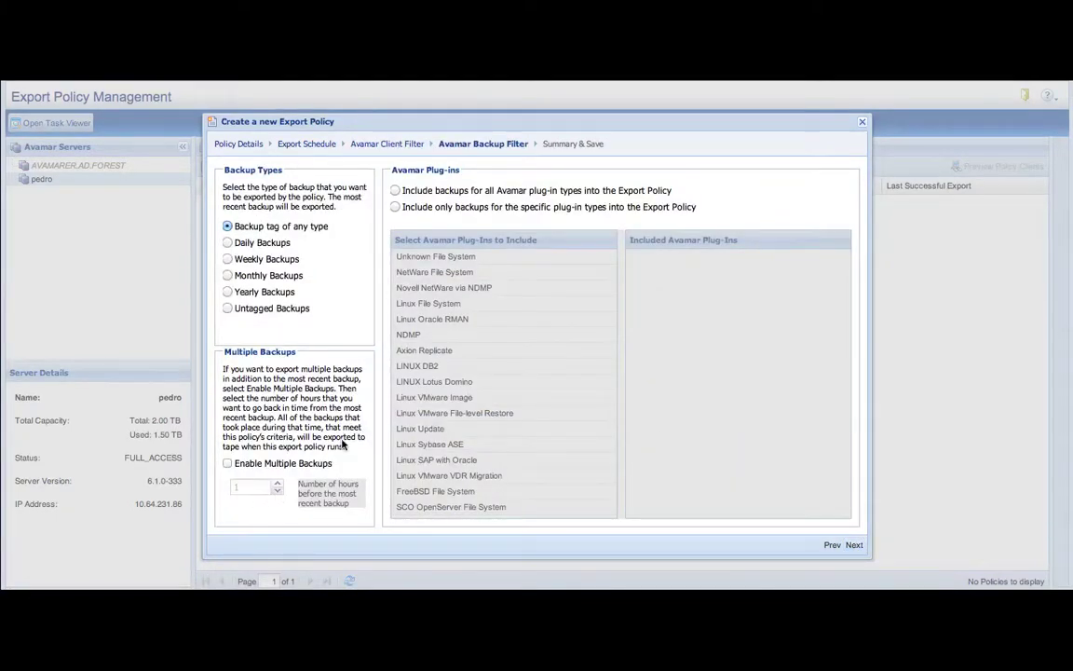
# Include backups for all Avamar plug-in types in the backup filter and save the export policy.
pyautogui.click(397, 191)
pyautogui.click(855, 546)
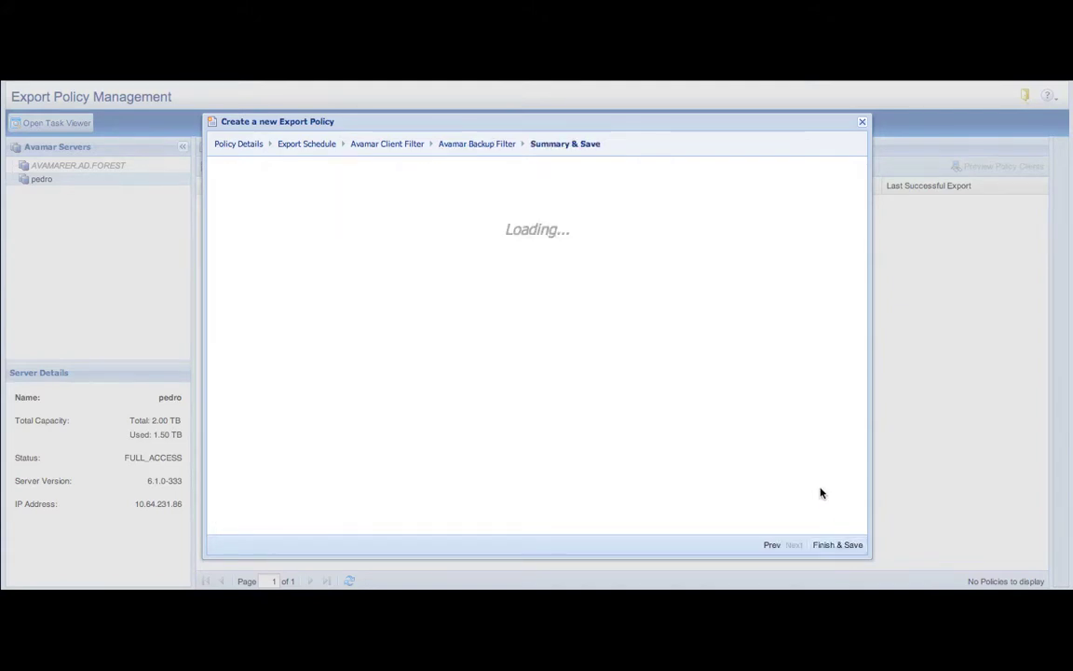
pyautogui.click(845, 551)
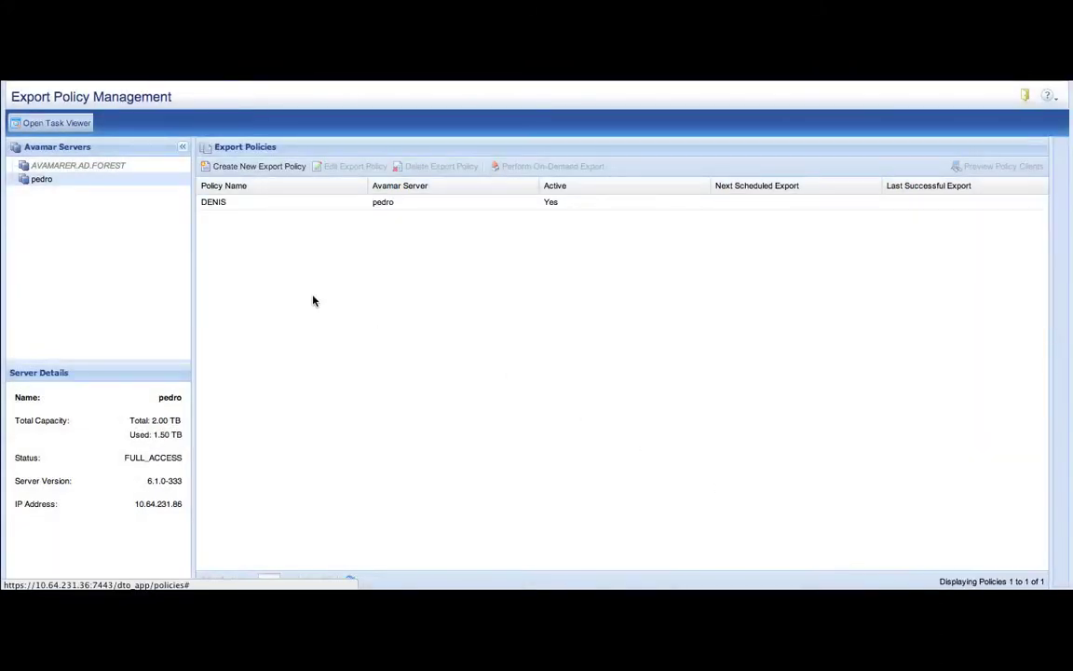
# Run an on-demand export of the DENIS policy.
pyautogui.click(240, 203)
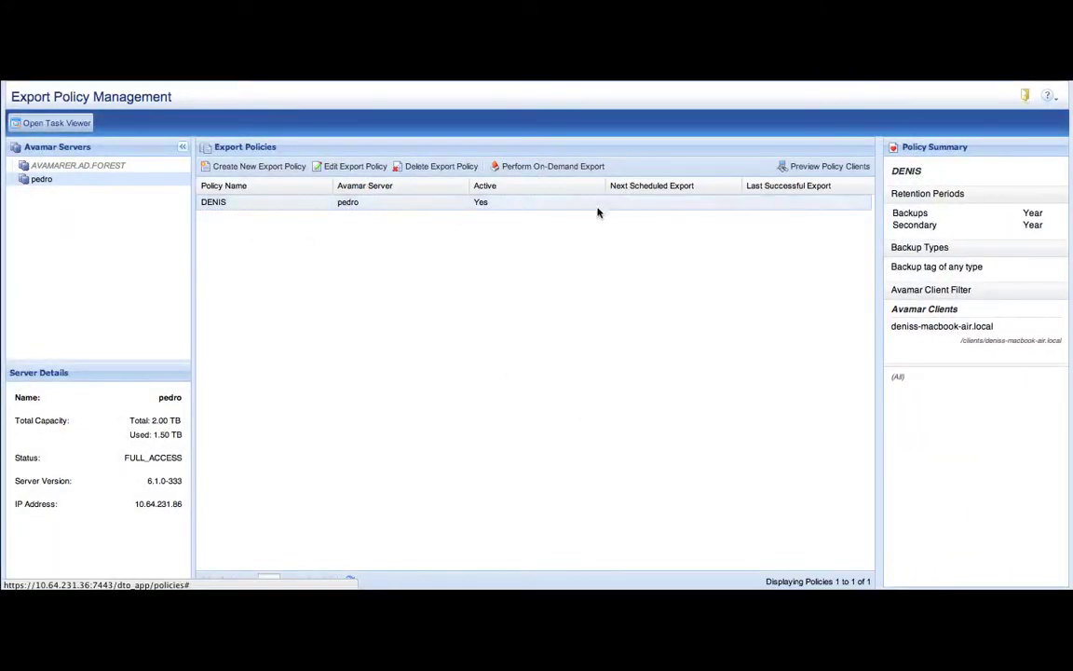
pyautogui.click(582, 172)
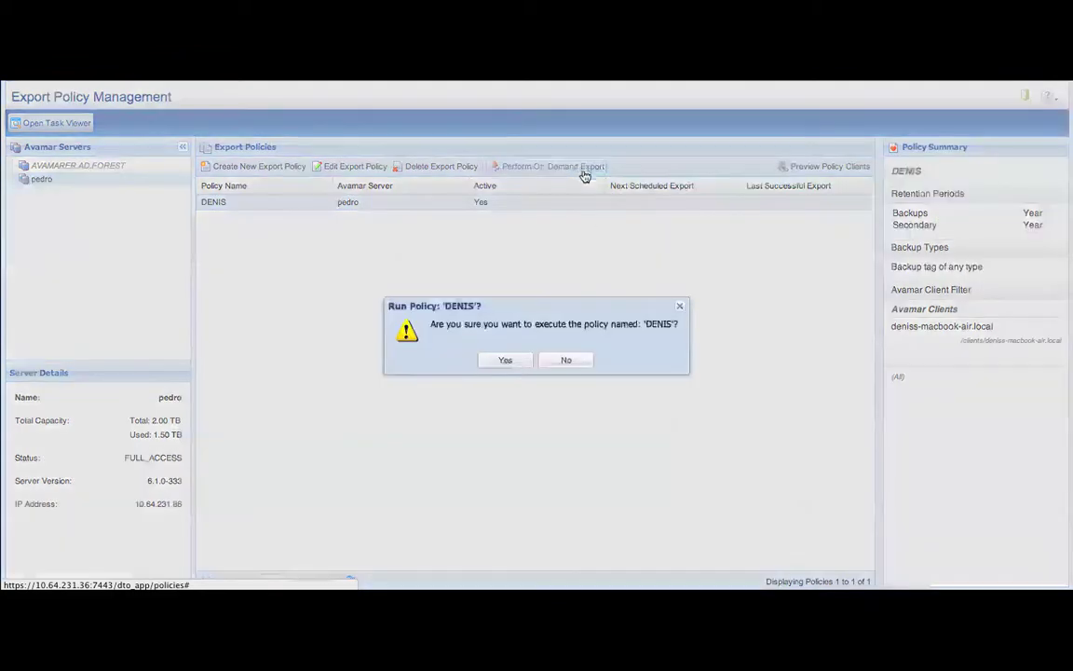
pyautogui.click(509, 359)
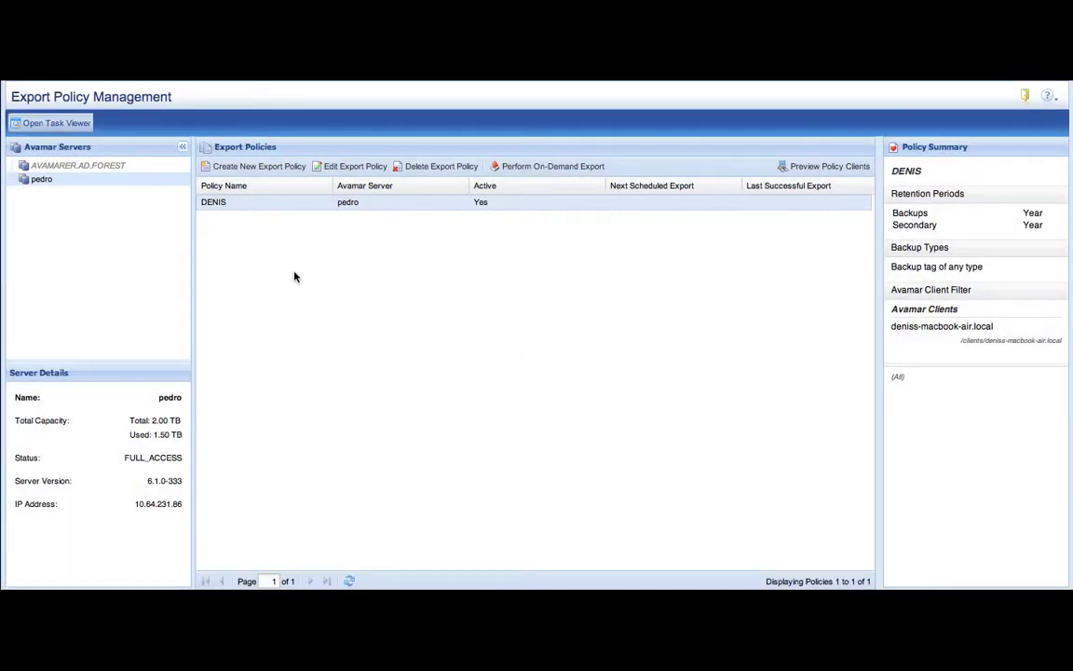
# Check the task details of the DENIS export in the Task Viewer.
pyautogui.click(73, 125)
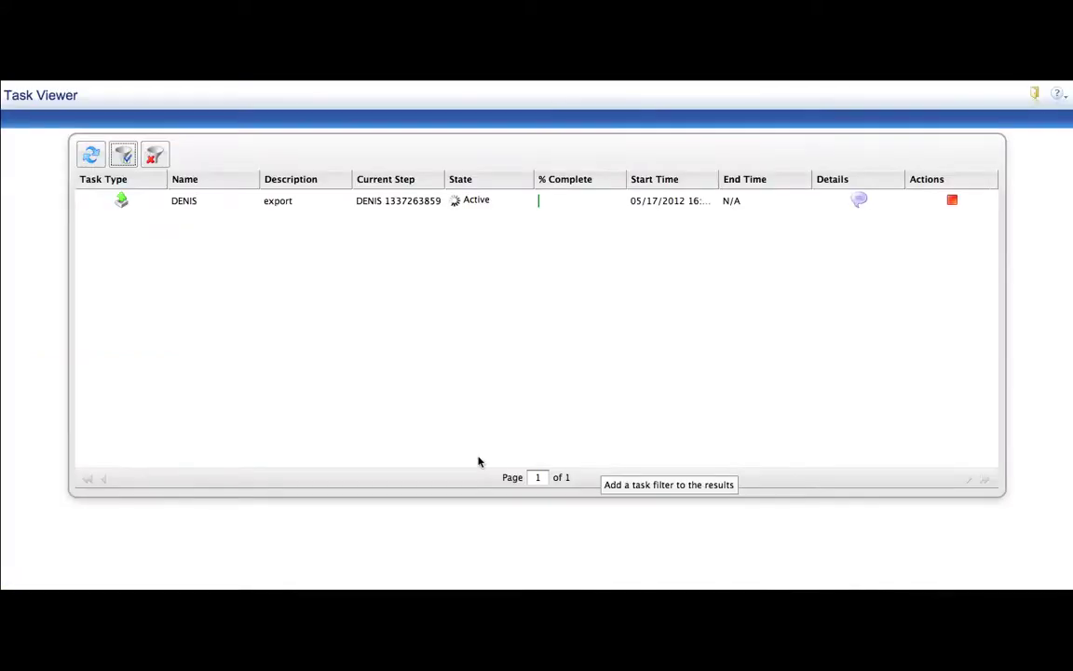
pyautogui.click(859, 201)
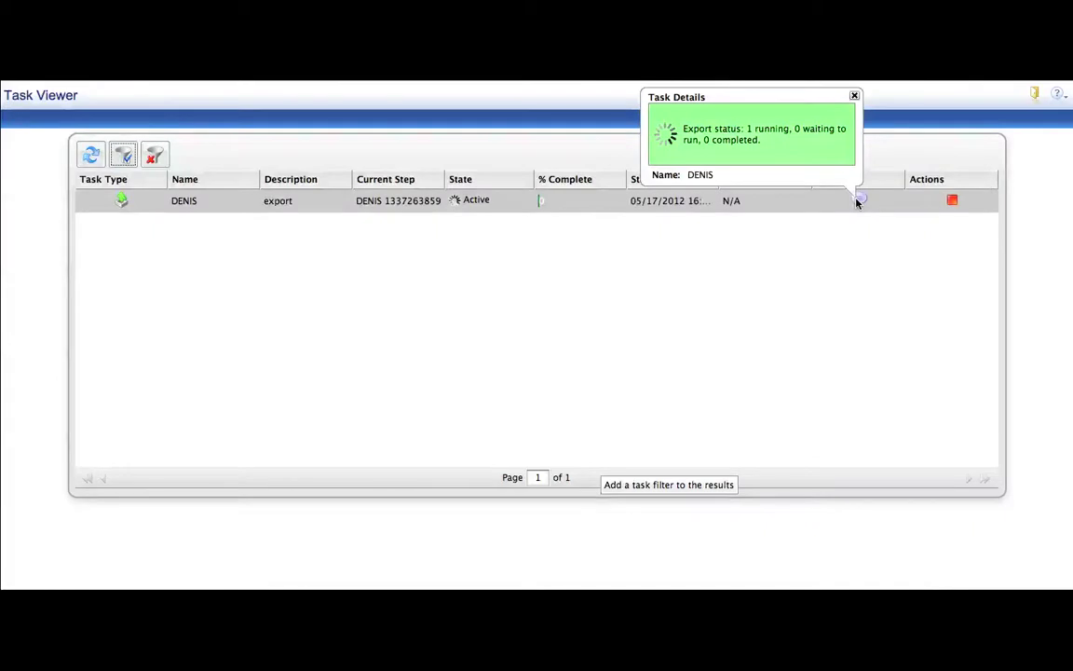
pyautogui.click(854, 98)
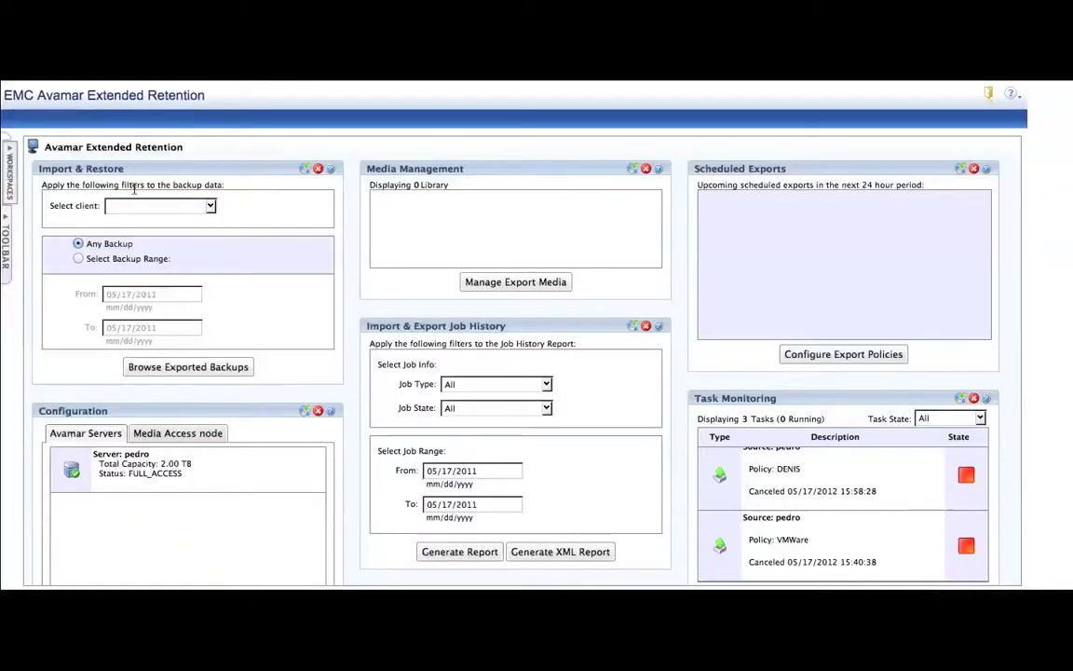
# Browse the exported backups of the client avamarer.ad.forest, with any backup date allowed.
pyautogui.click(137, 207)
pyautogui.click(168, 234)
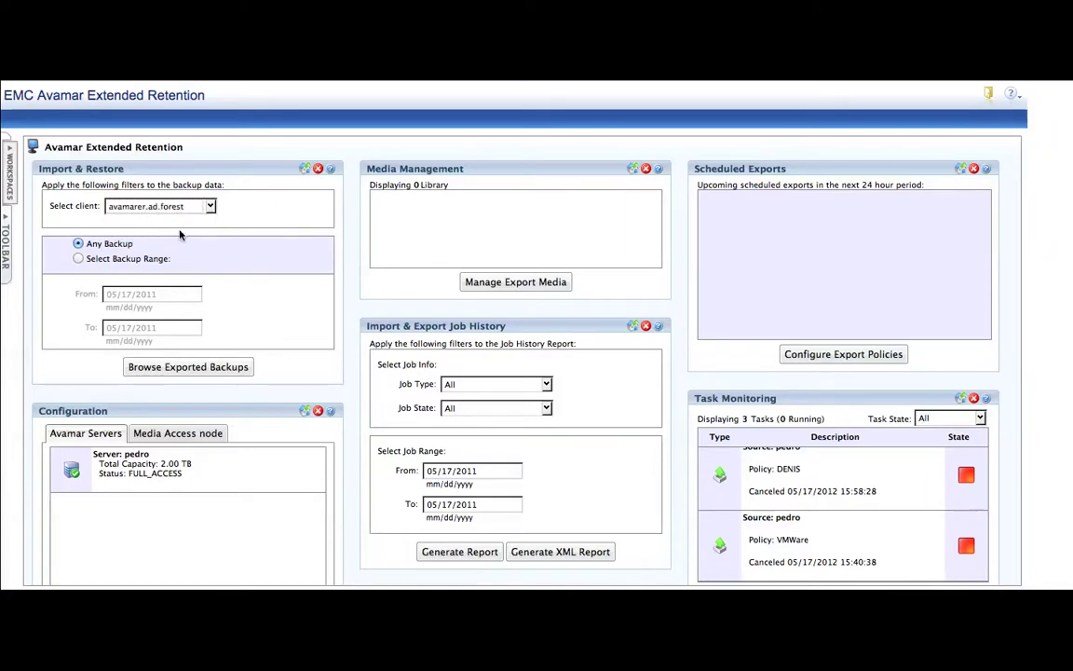
pyautogui.click(190, 369)
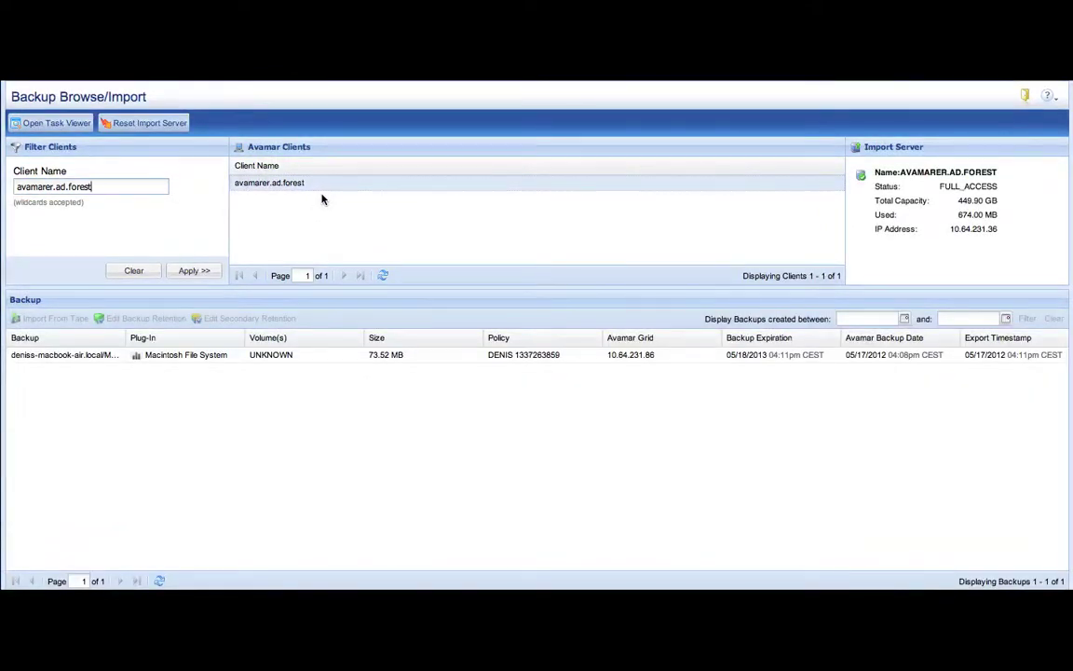
# Import the Macintosh File System backup from tape without resetting the Avamar server.
pyautogui.click(223, 359)
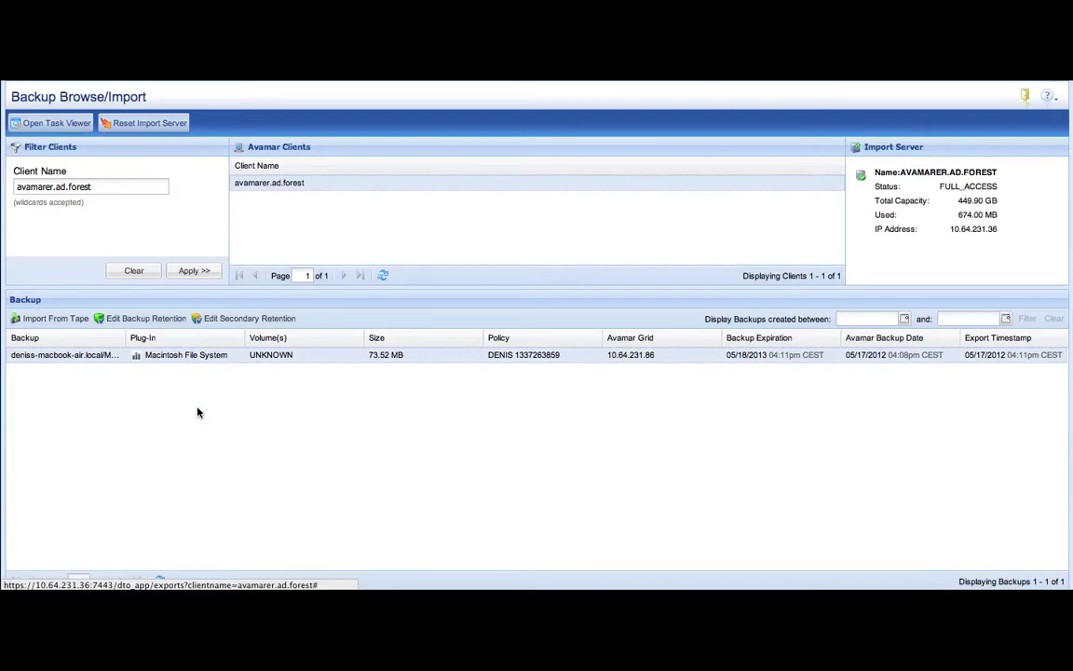
pyautogui.click(73, 321)
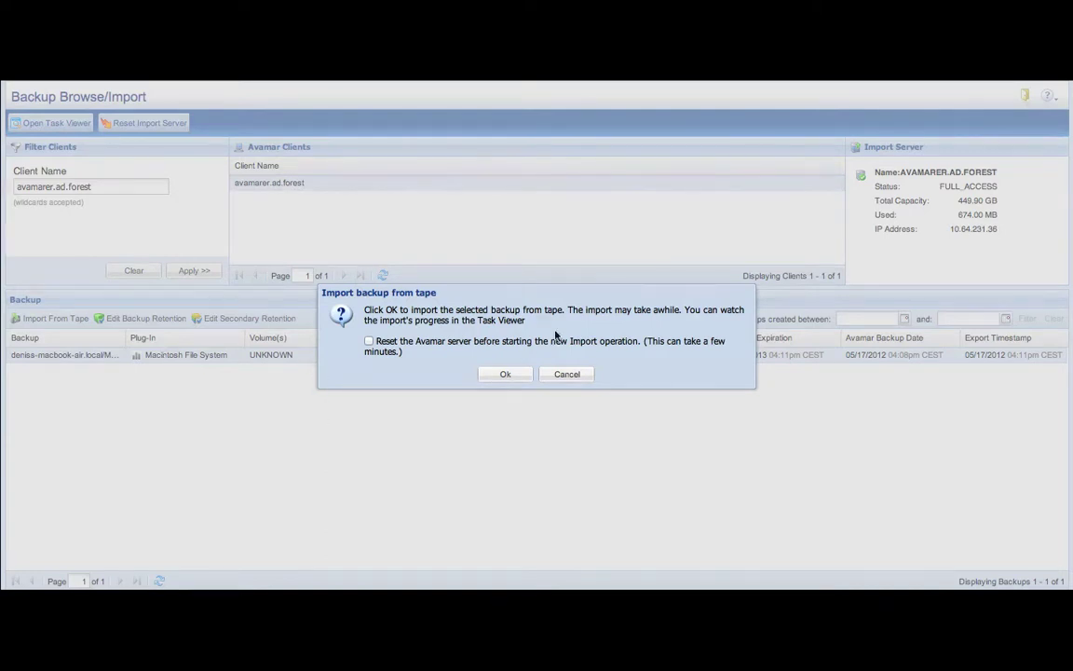
pyautogui.click(507, 376)
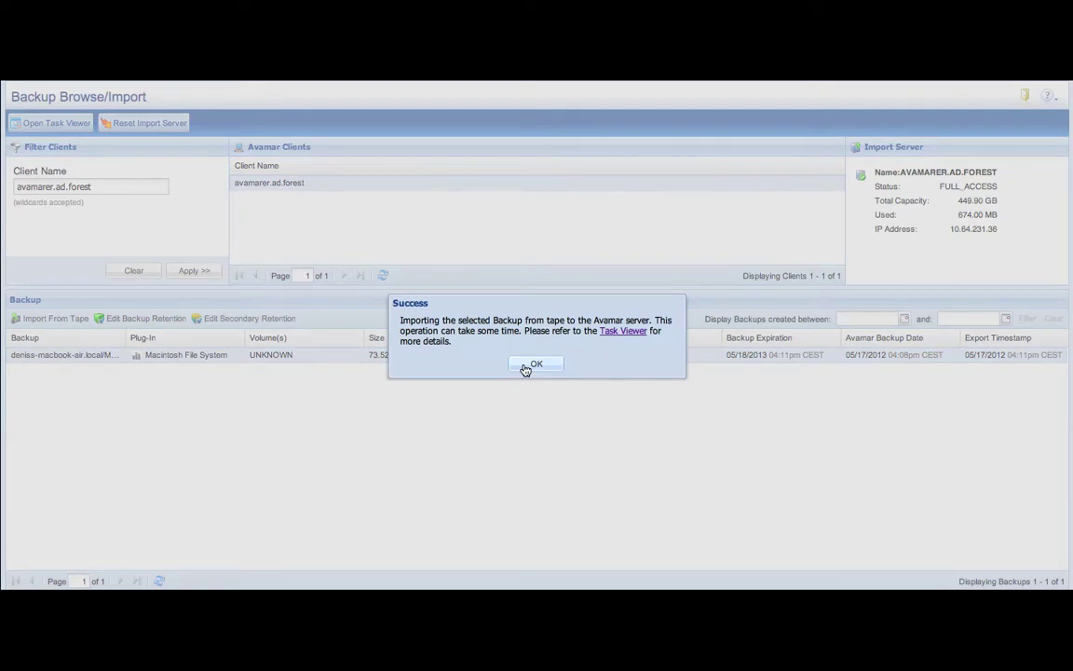
pyautogui.click(525, 368)
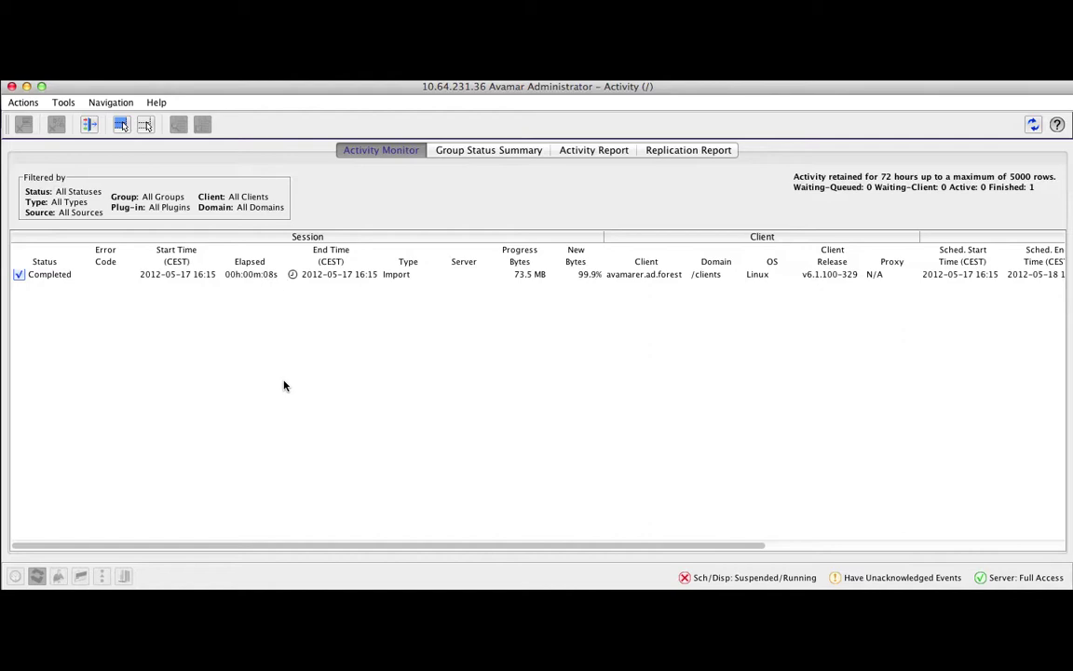
# Open Backup and Restore and select the MacBook Air client's imported backup dated May 17, 2012 for restore.
pyautogui.hotkey('ctrl', 'shift', 'b')
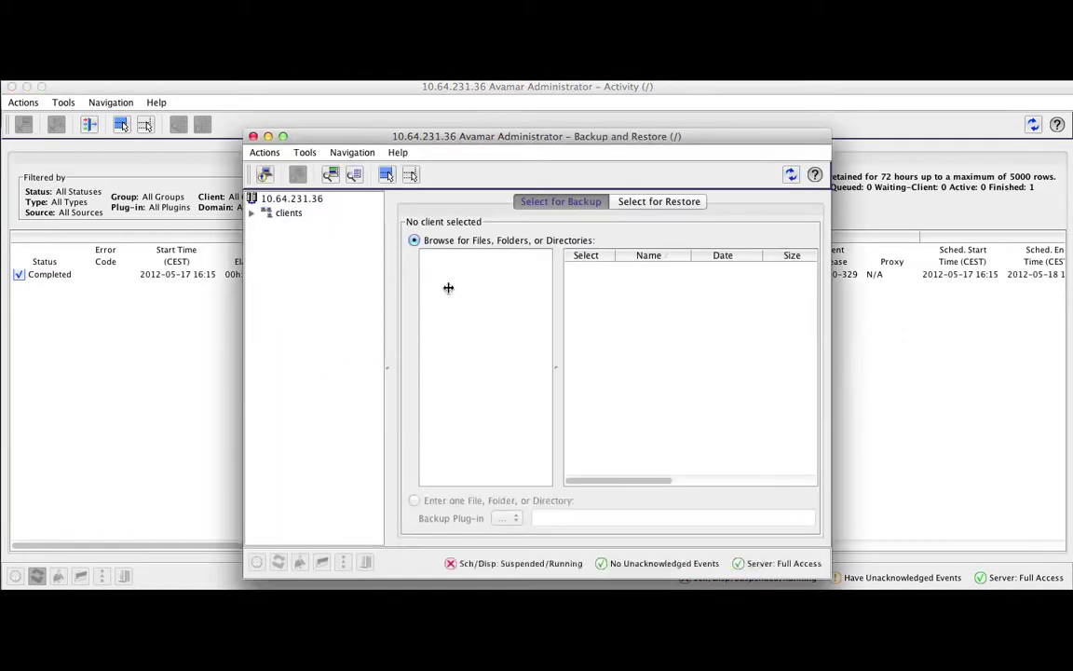
pyautogui.click(667, 203)
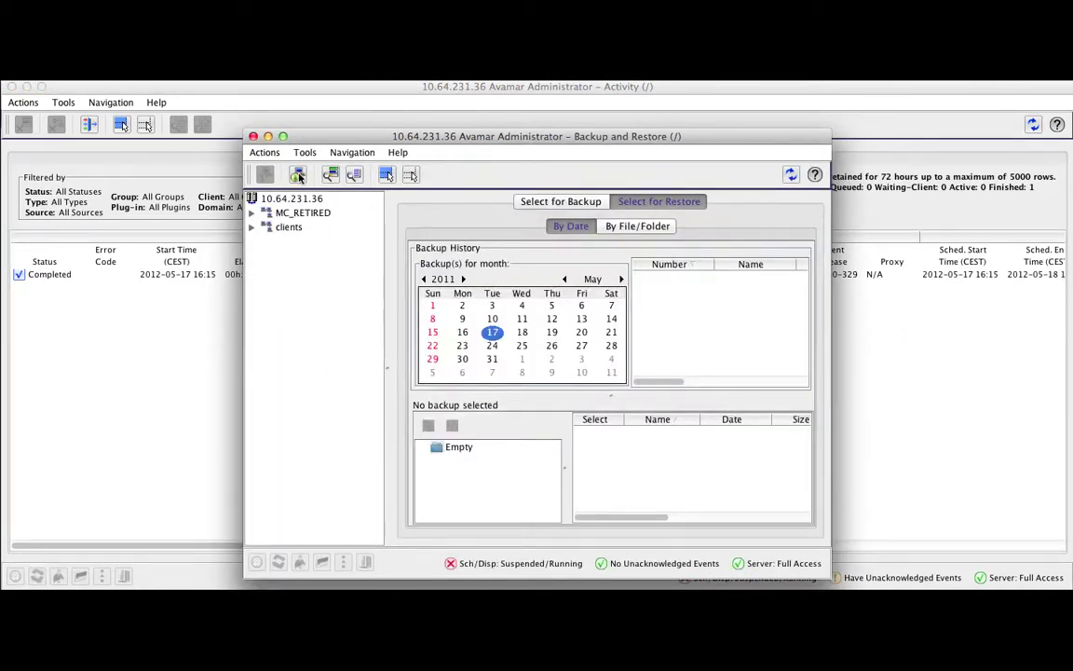
pyautogui.click(250, 227)
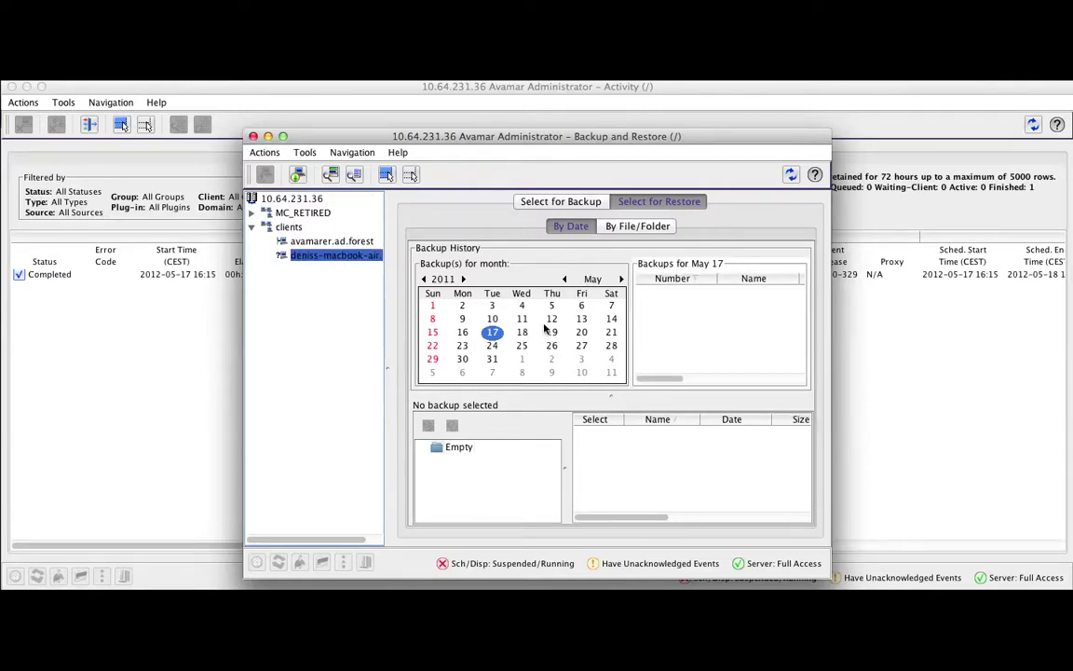
pyautogui.click(463, 279)
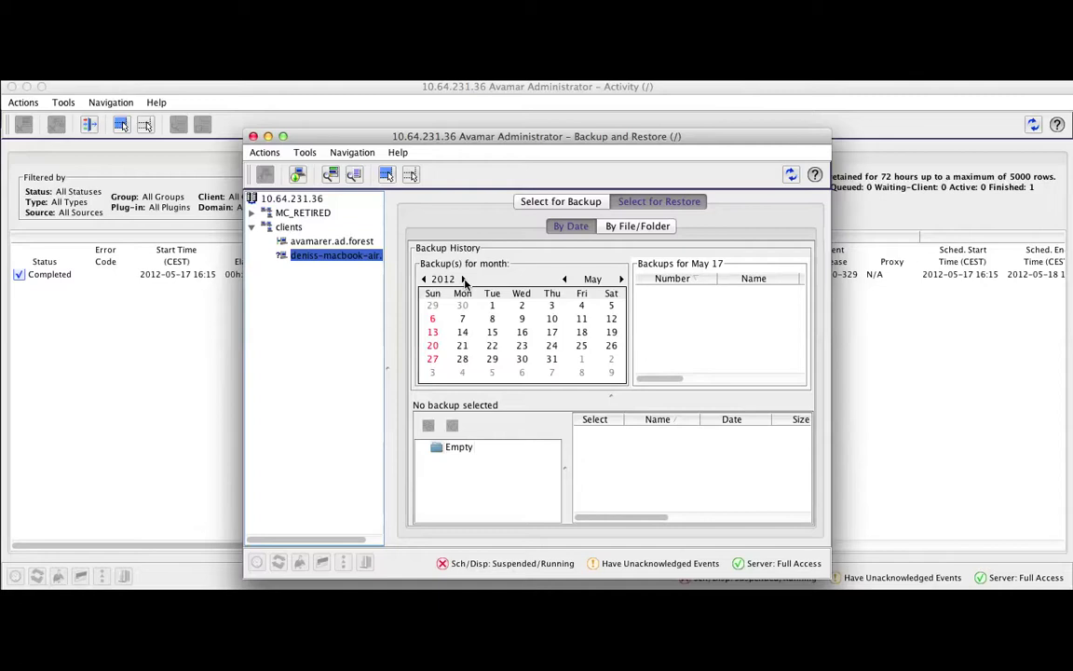
pyautogui.click(553, 336)
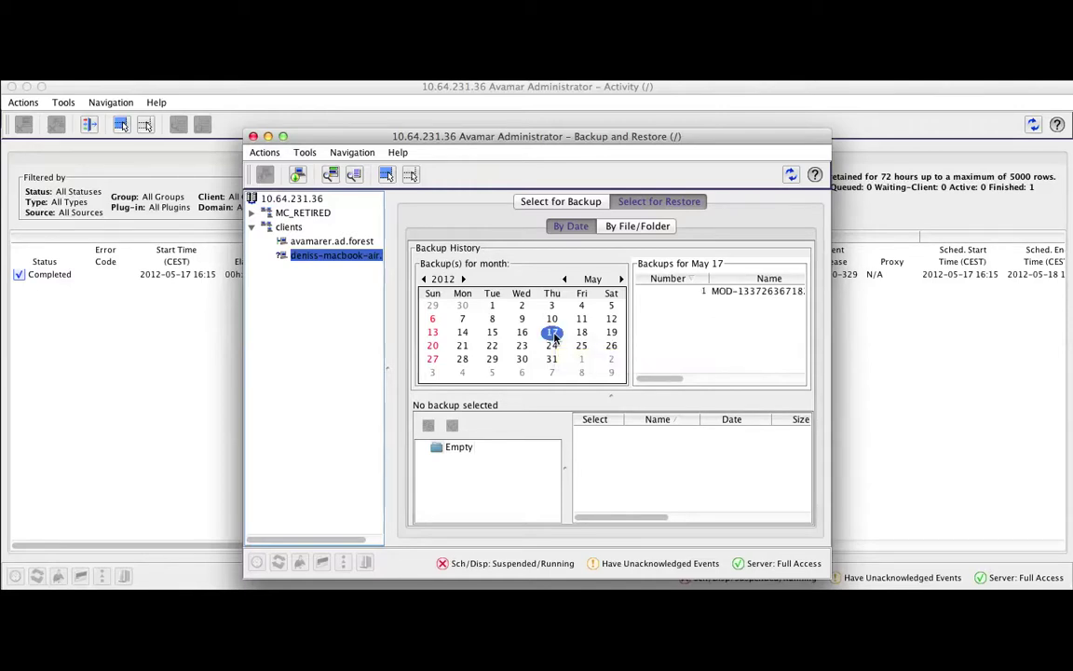
pyautogui.click(717, 291)
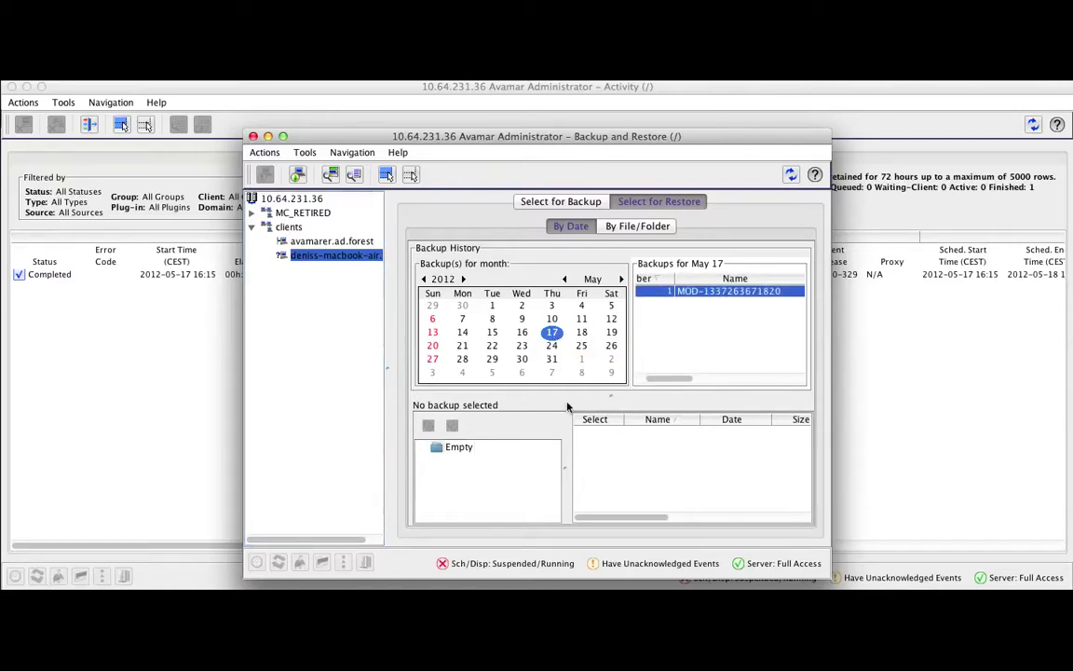
# Browse the selected backup from the root through the user's home folder down to Documents/Documents/Avamar/6.1.
pyautogui.click(483, 461)
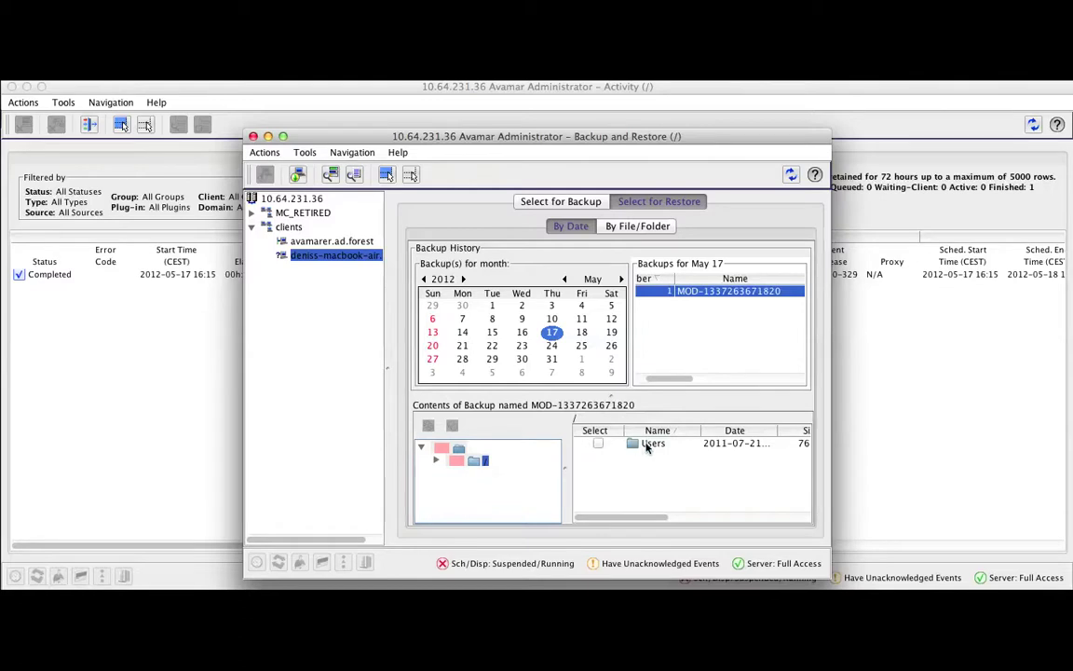
pyautogui.click(645, 445)
pyautogui.doubleClick(648, 445)
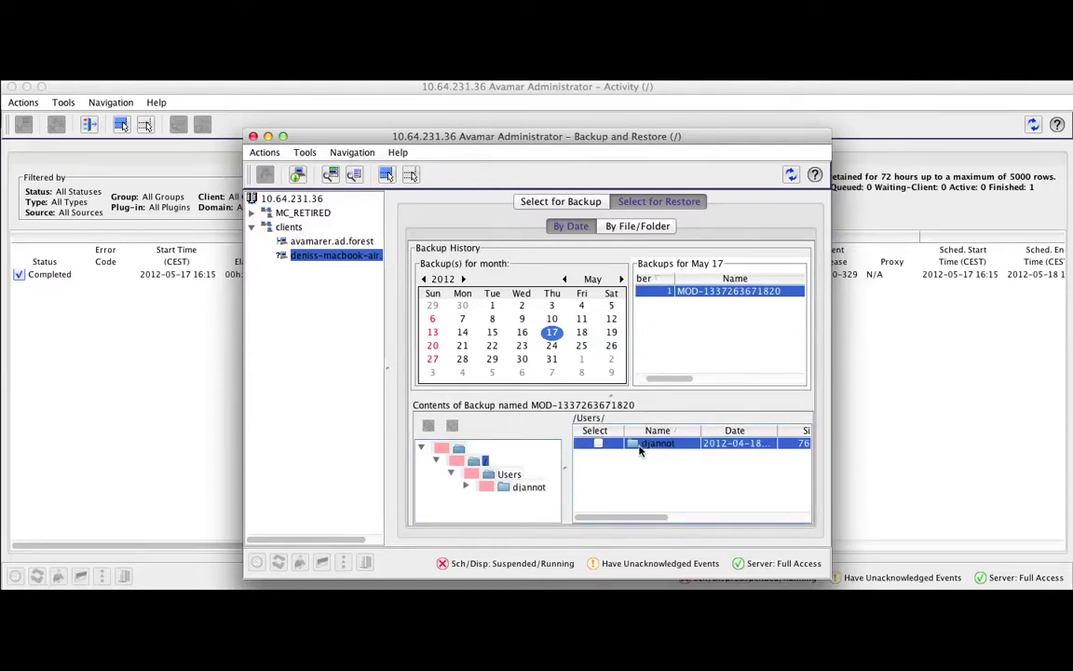
pyautogui.doubleClick(640, 445)
pyautogui.doubleClick(640, 444)
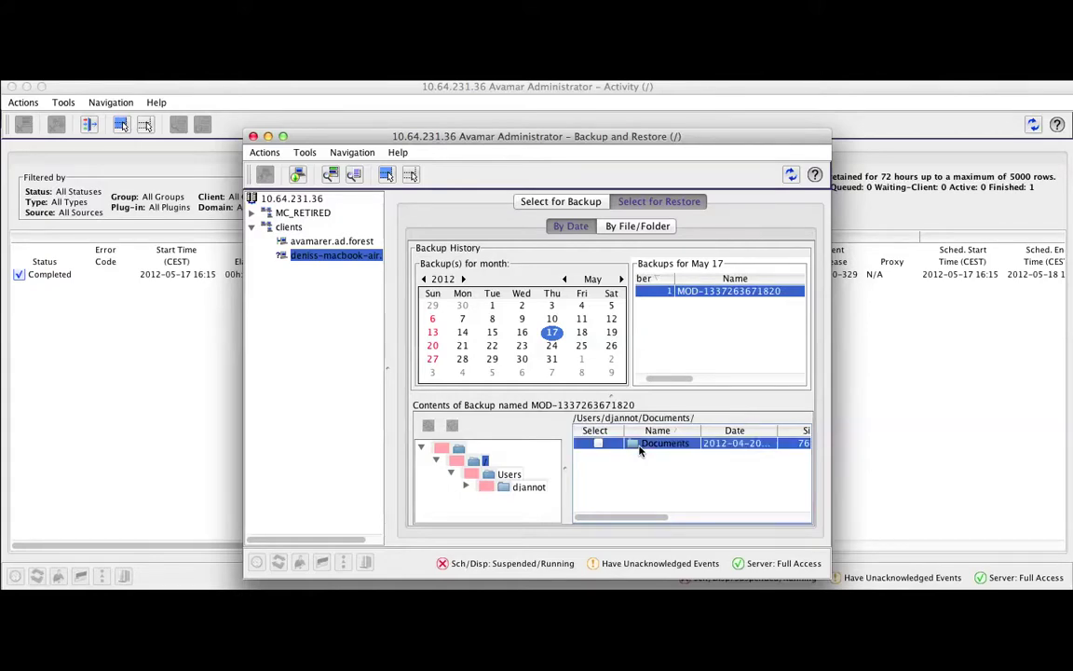
pyautogui.doubleClick(640, 445)
pyautogui.click(640, 447)
pyautogui.doubleClick(640, 446)
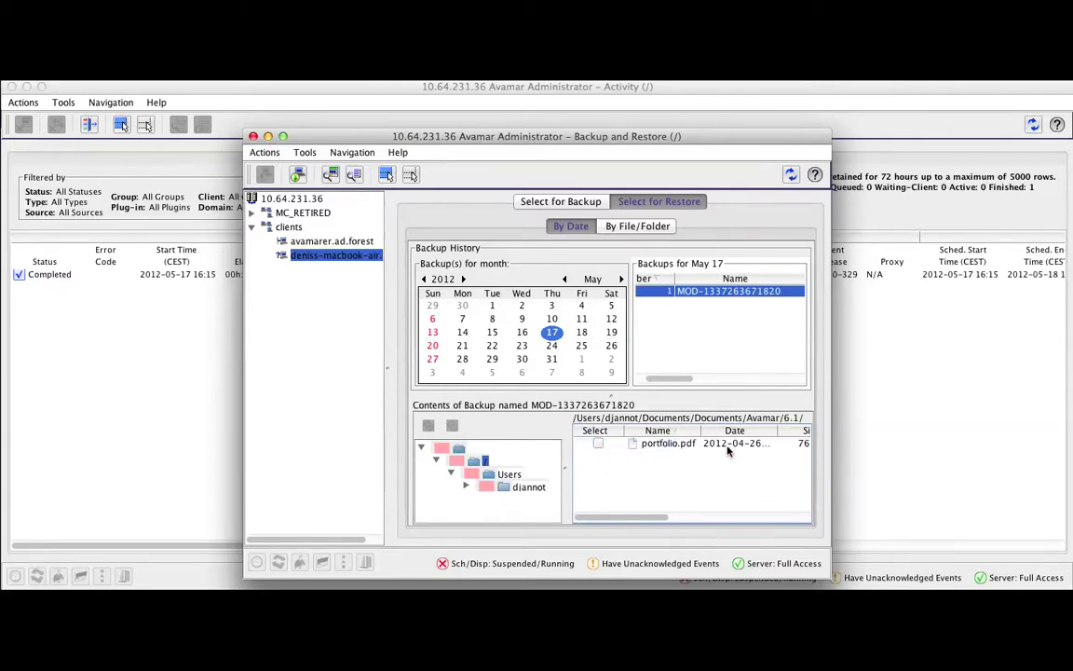